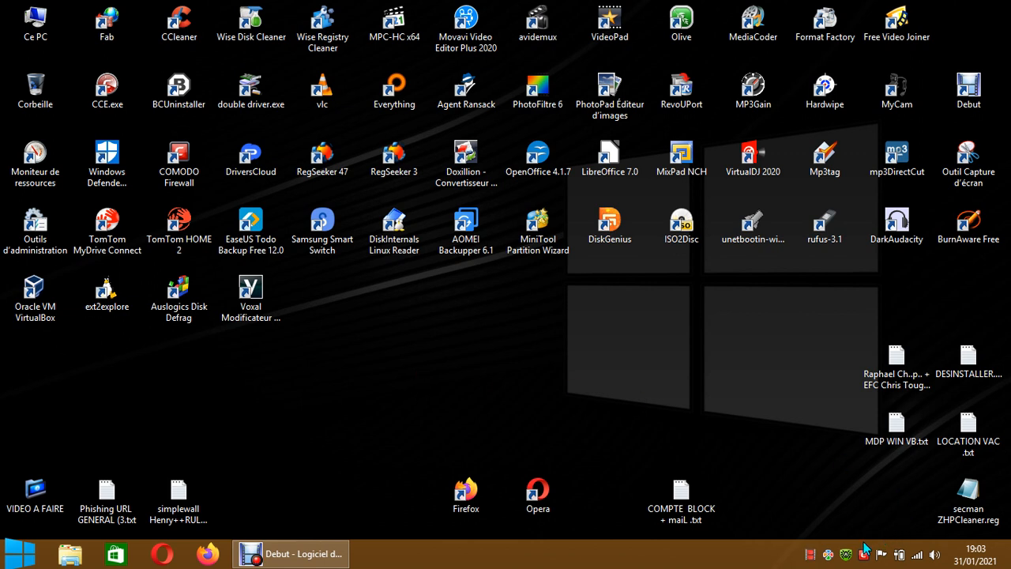
Step: Open the Dr.Web Protection Center and unlock its settings for modification
{"action": "left_click", "coordinate": [845, 557]}
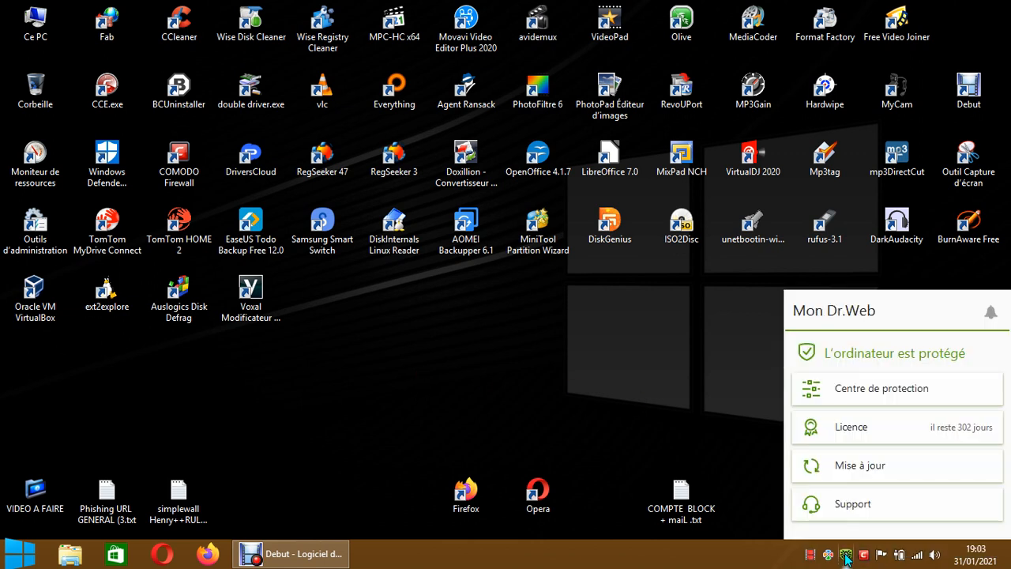
{"action": "left_click", "coordinate": [853, 393]}
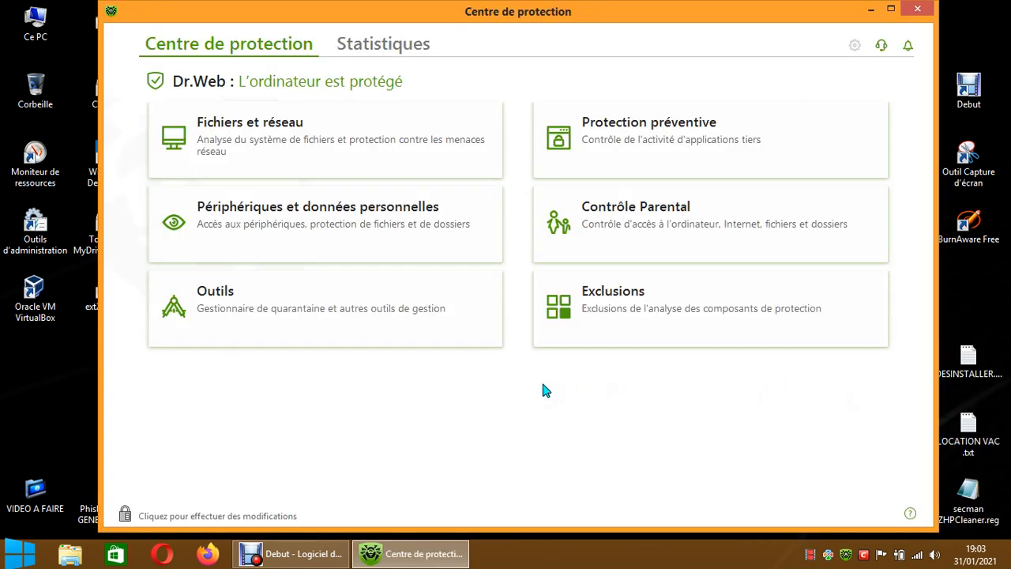
{"action": "left_click", "coordinate": [126, 514]}
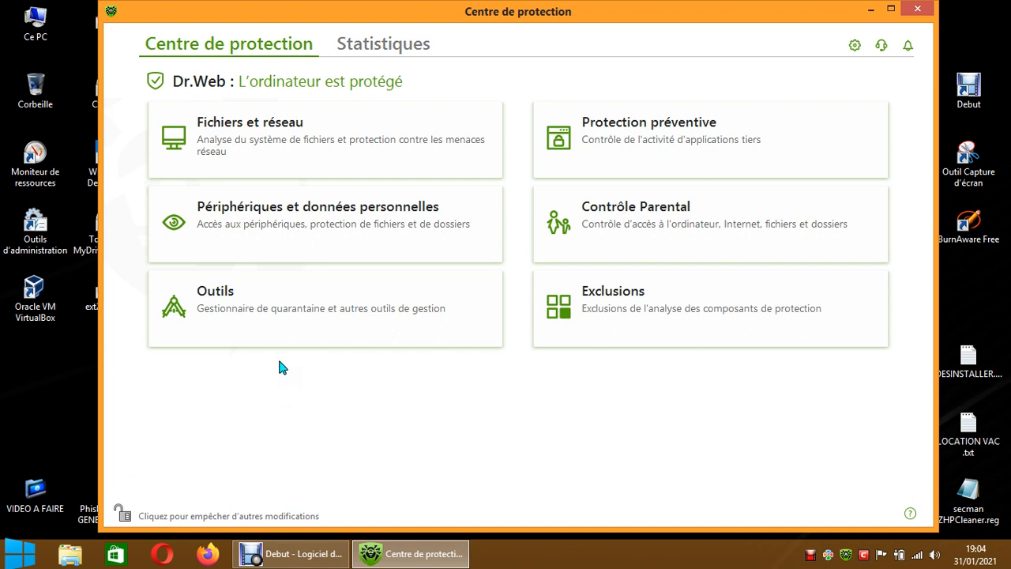
Step: Open the black and white lists for website access in the administrator account's Parental Control settings
{"action": "left_click", "coordinate": [591, 227]}
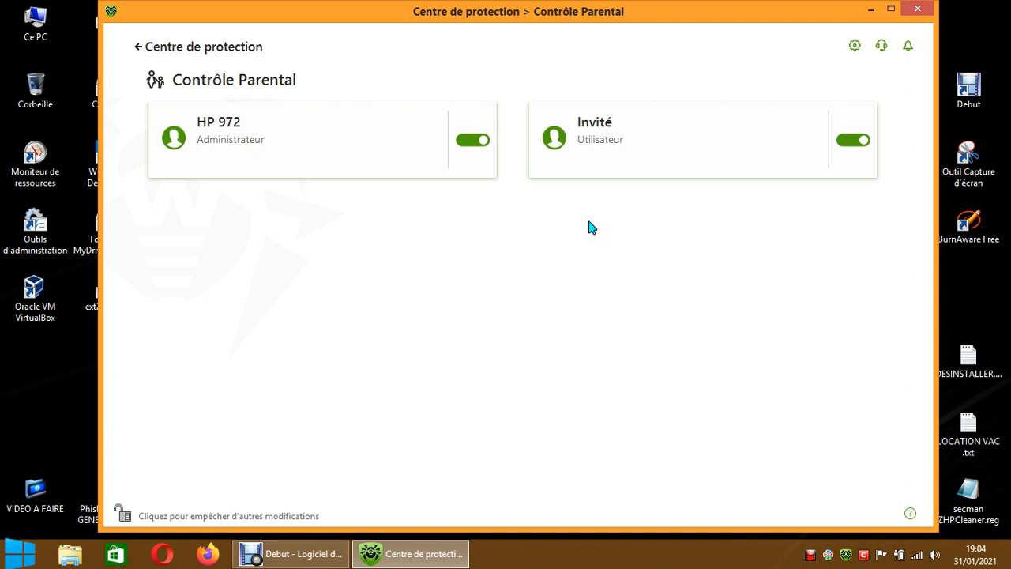
{"action": "left_click", "coordinate": [222, 148]}
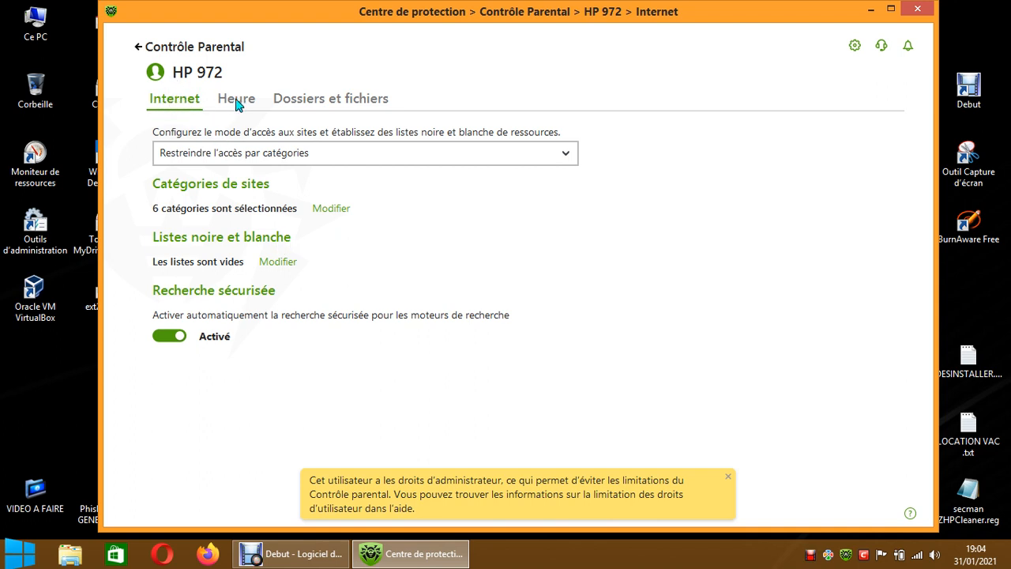
{"action": "left_click", "coordinate": [308, 106]}
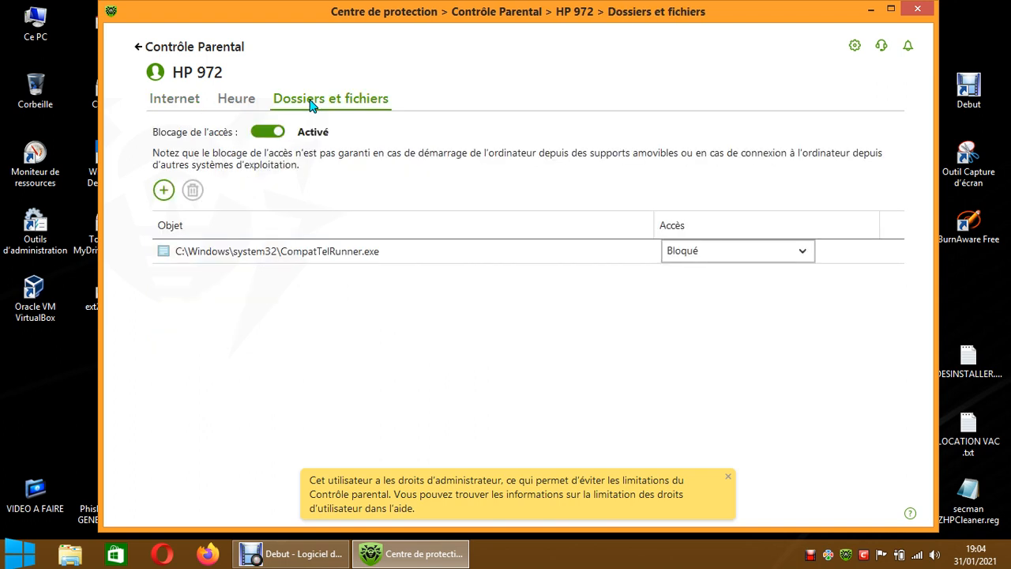
{"action": "left_click", "coordinate": [242, 102]}
{"action": "left_click", "coordinate": [189, 101]}
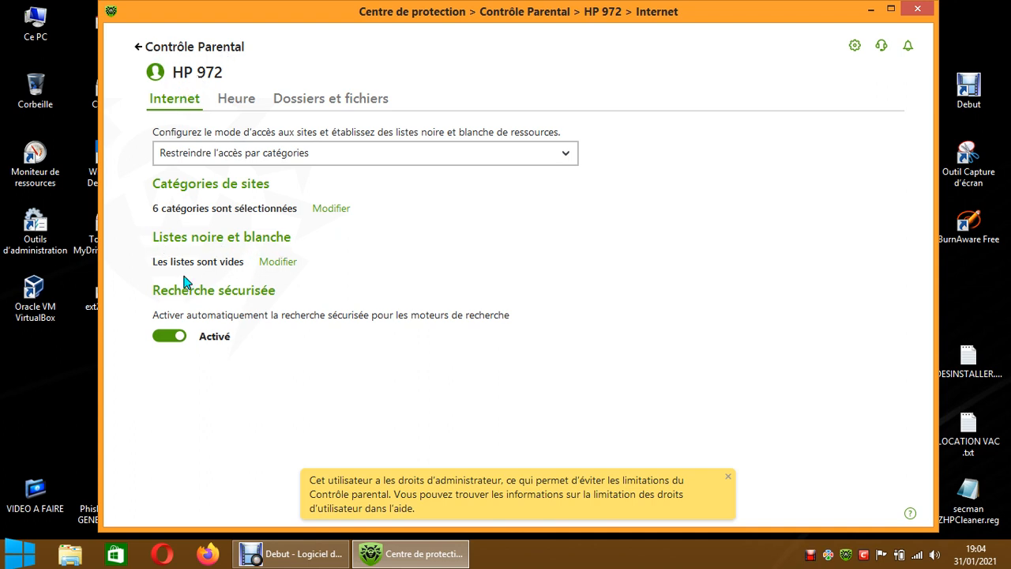
{"action": "left_click", "coordinate": [283, 265]}
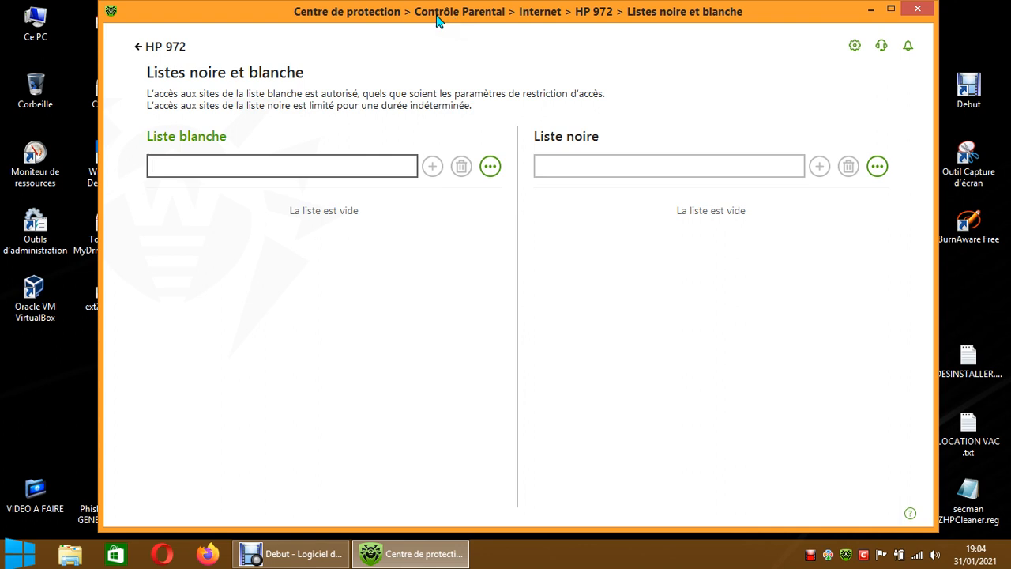
{"action": "left_click_drag", "start_coordinate": [207, 15], "coordinate": [725, 49]}
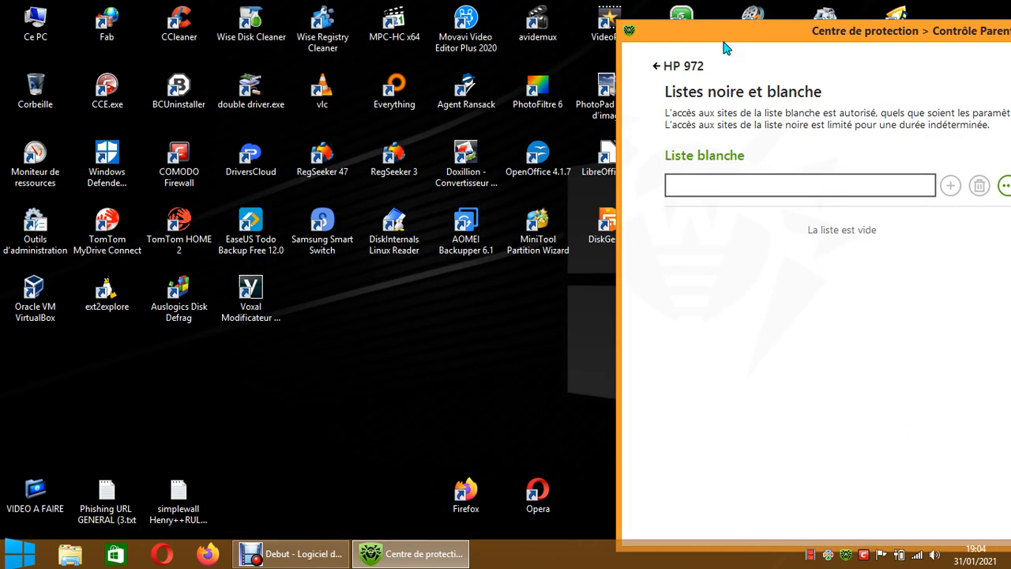
{"action": "double_click", "coordinate": [103, 495]}
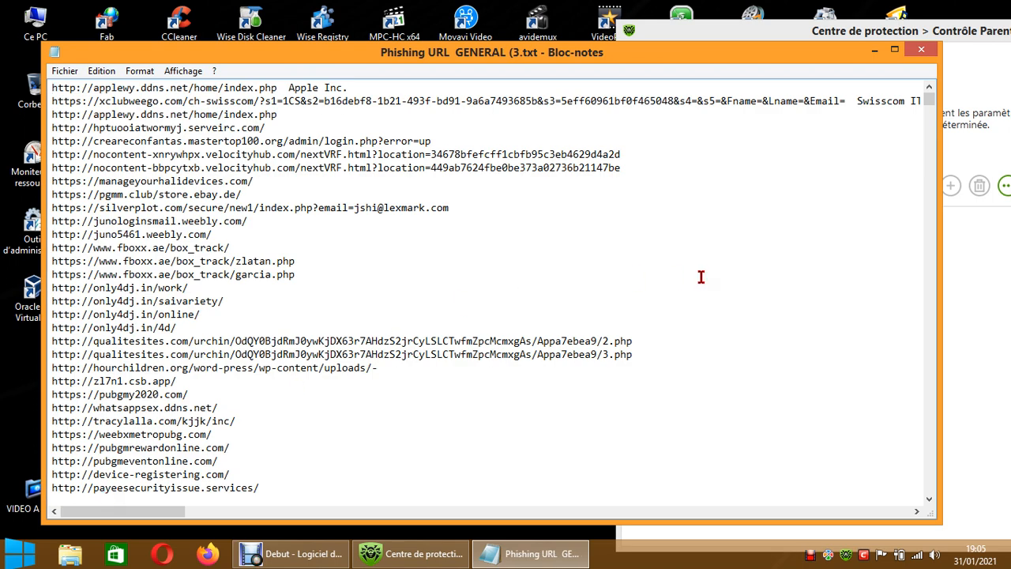
{"action": "scroll", "coordinate": [708, 279], "scroll_direction": "down", "scroll_amount": 5}
{"action": "scroll", "coordinate": [709, 279], "scroll_direction": "down", "scroll_amount": 20}
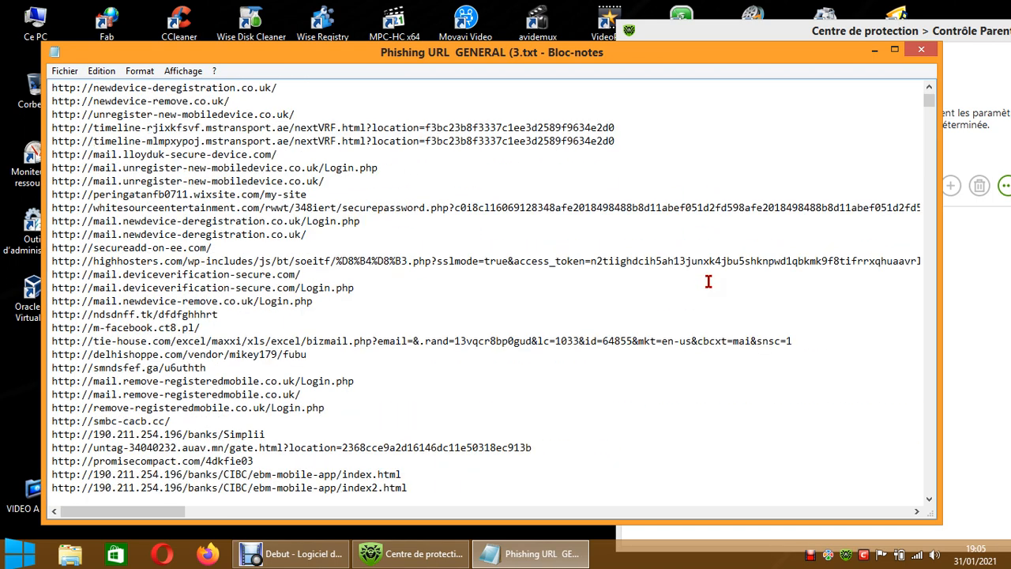
{"action": "scroll", "coordinate": [709, 281], "scroll_direction": "down", "scroll_amount": 20}
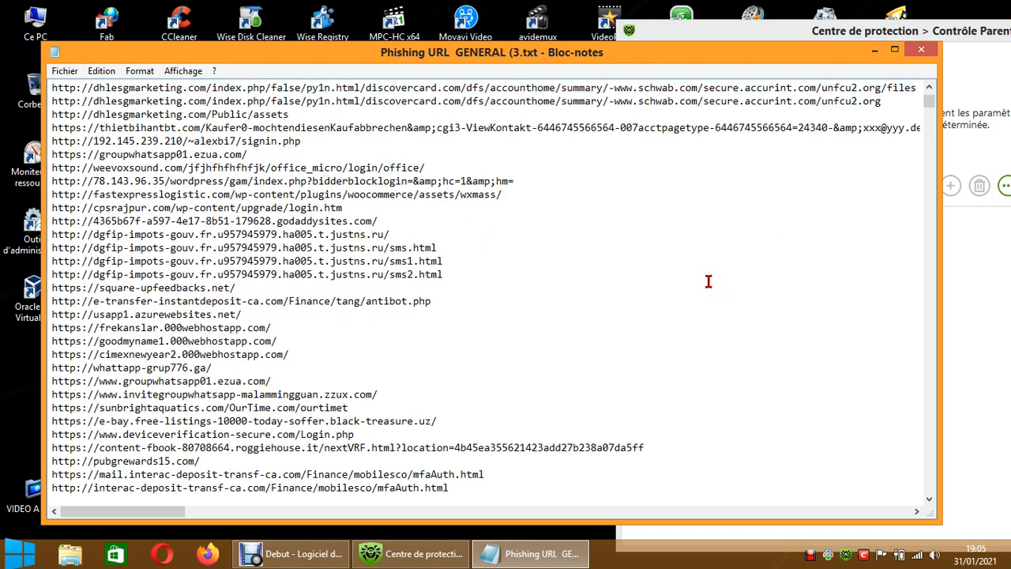
{"action": "scroll", "coordinate": [709, 281], "scroll_direction": "down", "scroll_amount": 7}
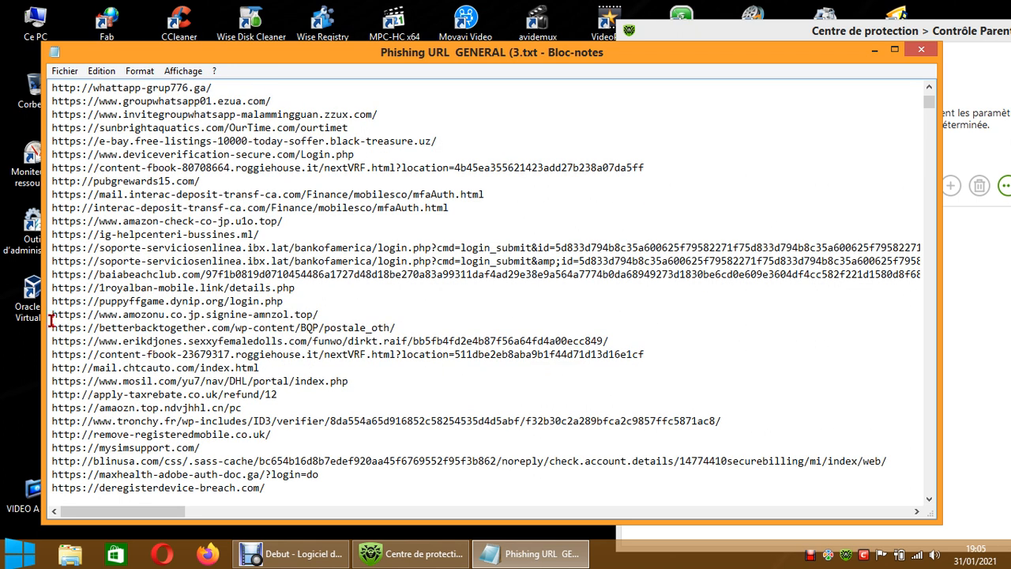
{"action": "left_click_drag", "start_coordinate": [50, 314], "coordinate": [99, 314]}
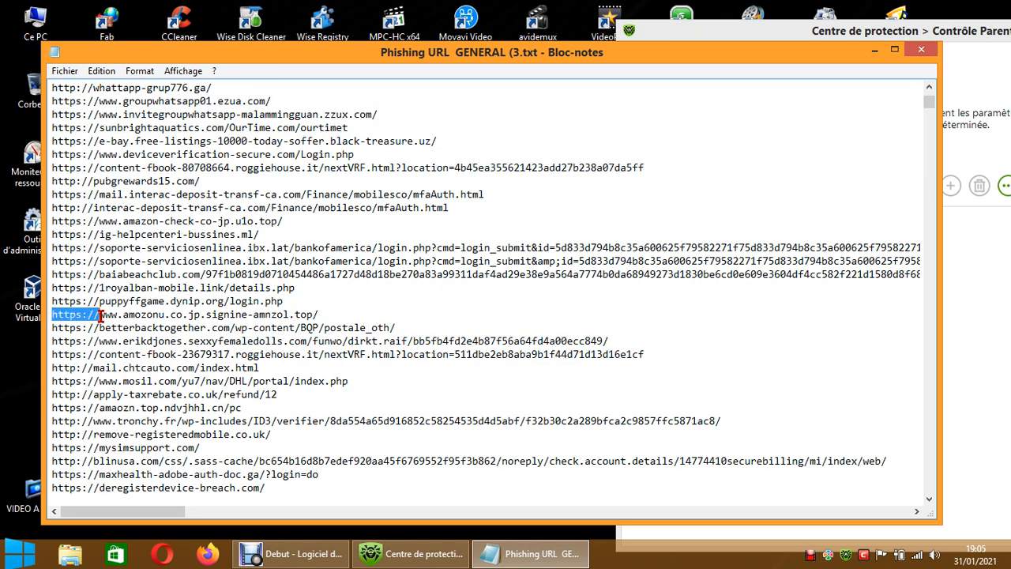
{"action": "left_click_drag", "start_coordinate": [52, 367], "coordinate": [89, 368]}
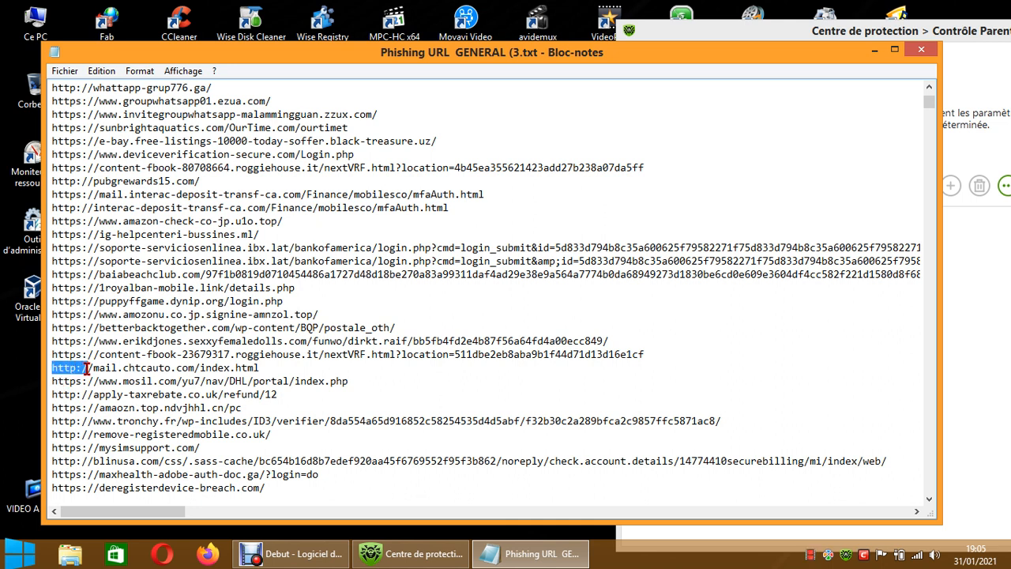
{"action": "left_click", "coordinate": [440, 389]}
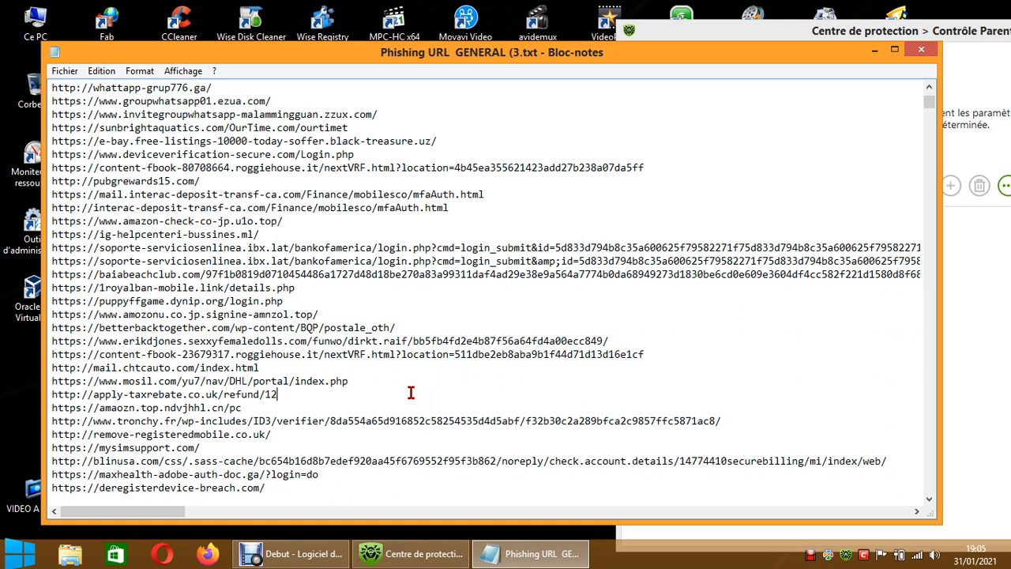
{"action": "scroll", "coordinate": [410, 393], "scroll_direction": "down", "scroll_amount": 20}
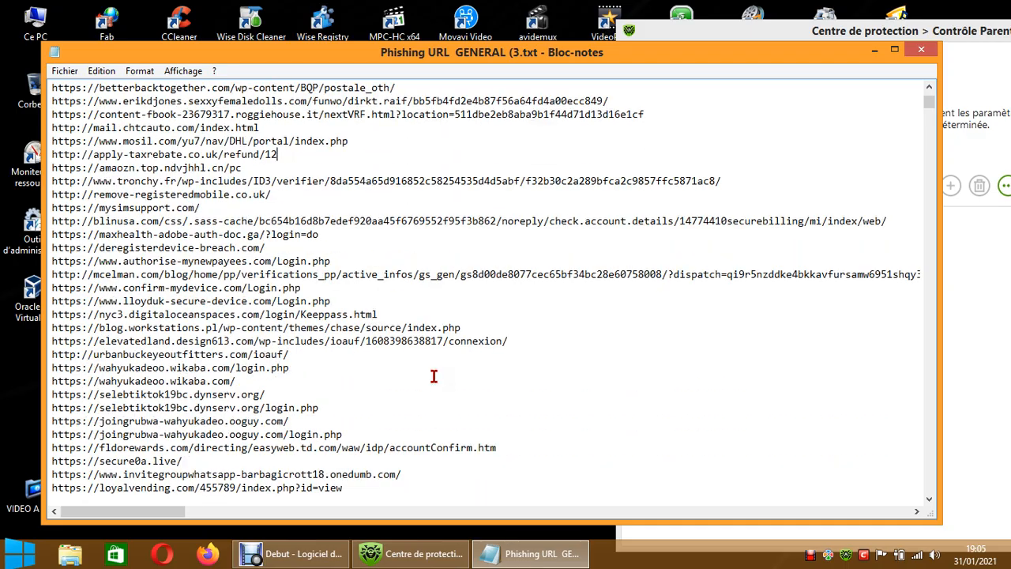
{"action": "scroll", "coordinate": [518, 314], "scroll_direction": "down", "scroll_amount": 20}
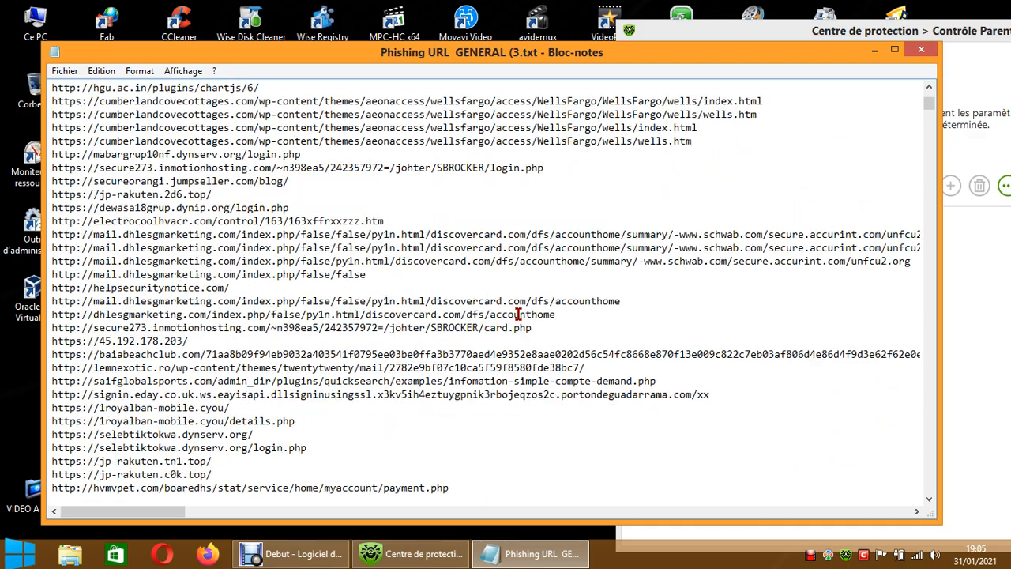
{"action": "scroll", "coordinate": [518, 315], "scroll_direction": "down", "scroll_amount": 20}
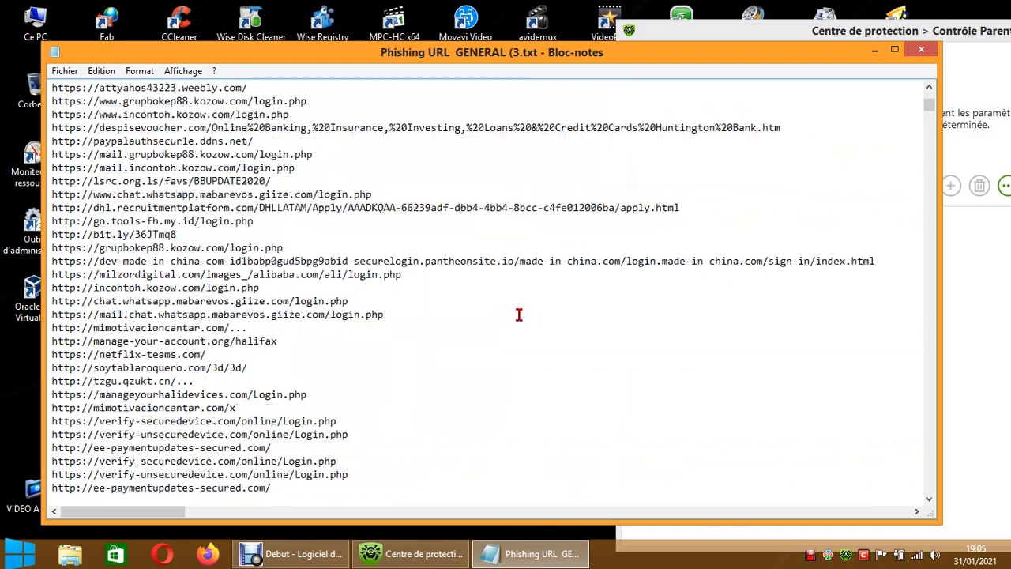
{"action": "scroll", "coordinate": [520, 316], "scroll_direction": "down", "scroll_amount": 7}
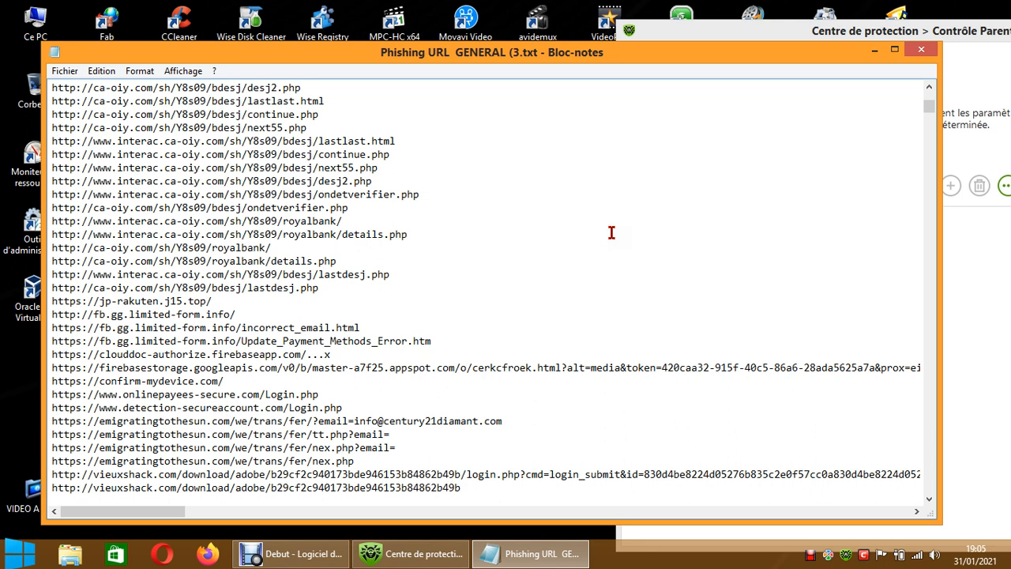
Step: Put the URL text file aside, bring the black and white lists window back into full view, and minimize it
{"action": "left_click", "coordinate": [921, 58]}
{"action": "left_click_drag", "start_coordinate": [867, 49], "coordinate": [323, 22]}
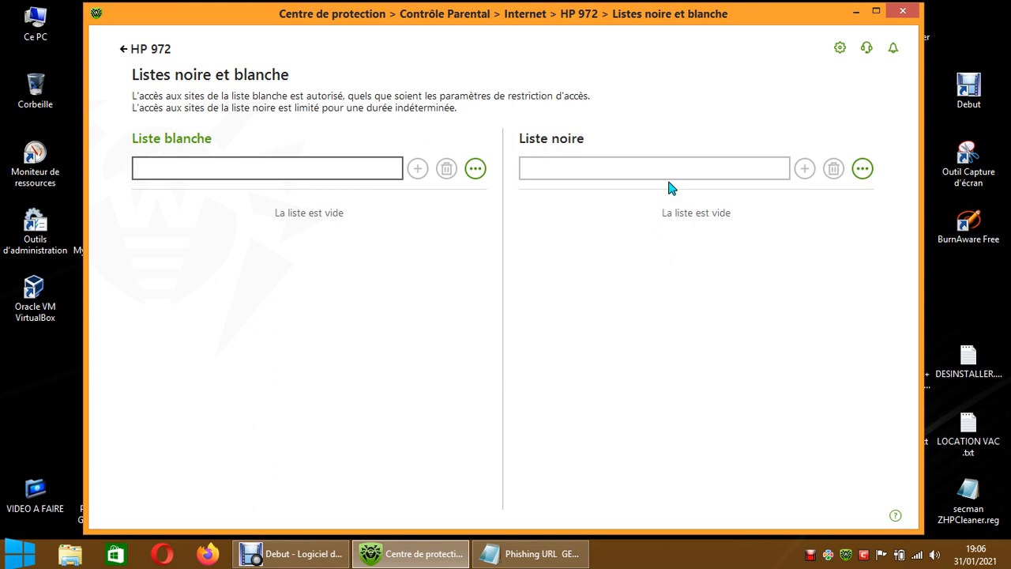
{"action": "left_click", "coordinate": [856, 12]}
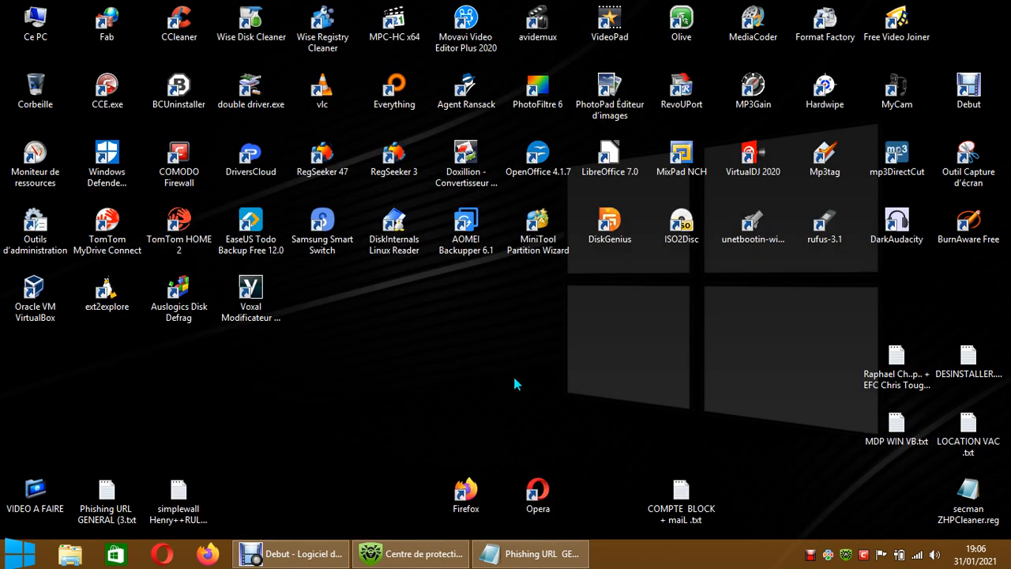
Step: Restore the Phishing URL GENERAL text file and copy its entire list of addresses
{"action": "left_click", "coordinate": [537, 556]}
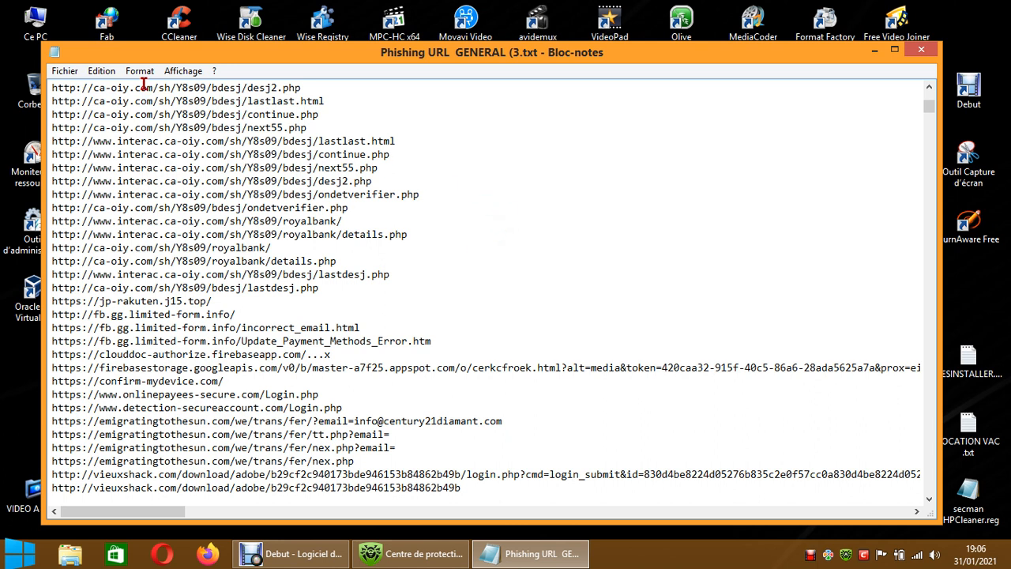
{"action": "left_click", "coordinate": [100, 74]}
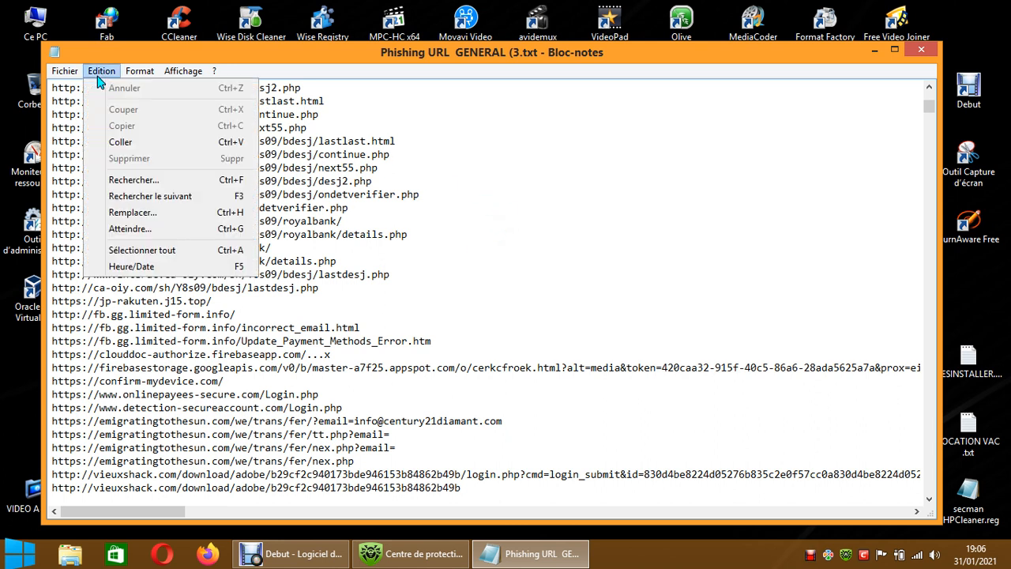
{"action": "left_click", "coordinate": [164, 250]}
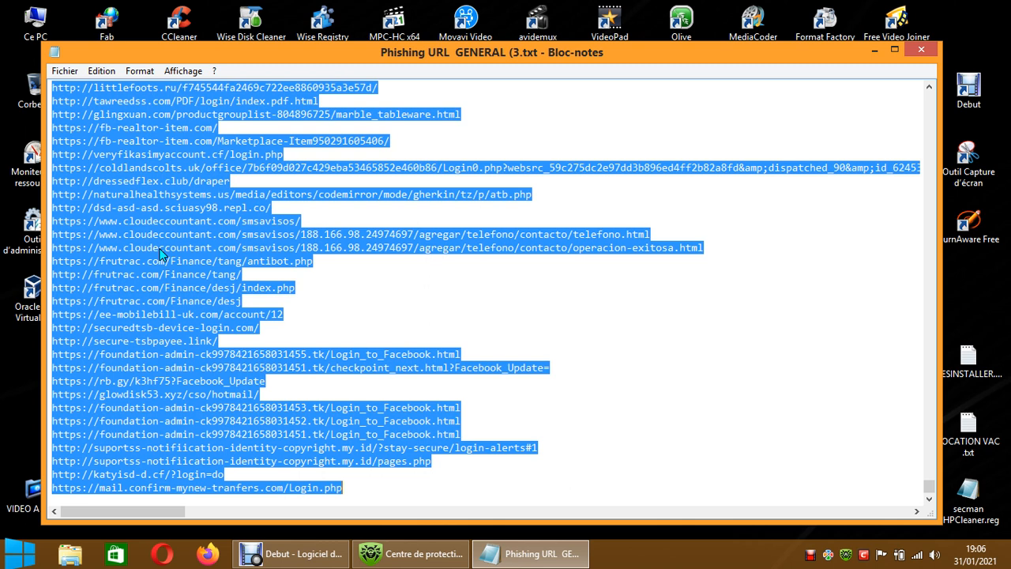
{"action": "right_click", "coordinate": [192, 250]}
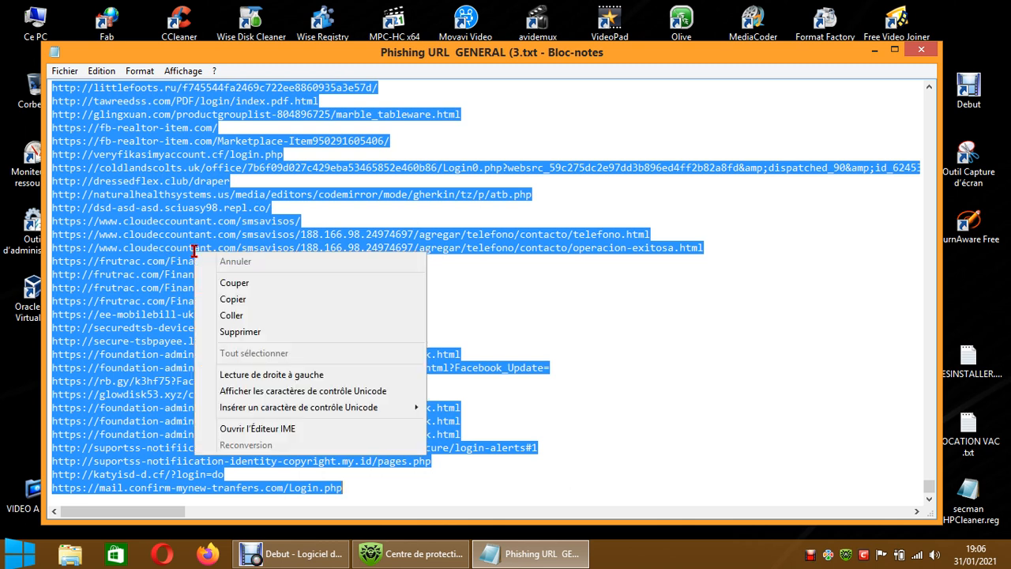
{"action": "left_click", "coordinate": [230, 301]}
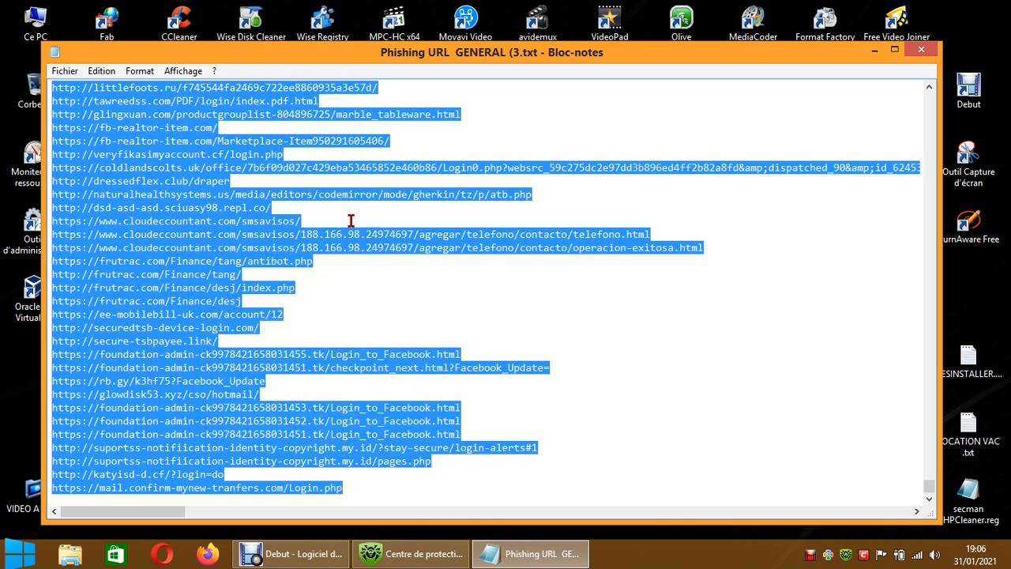
Step: Minimize the text file, launch LibreOffice 7.0 and create a blank Calc spreadsheet
{"action": "left_click", "coordinate": [874, 54]}
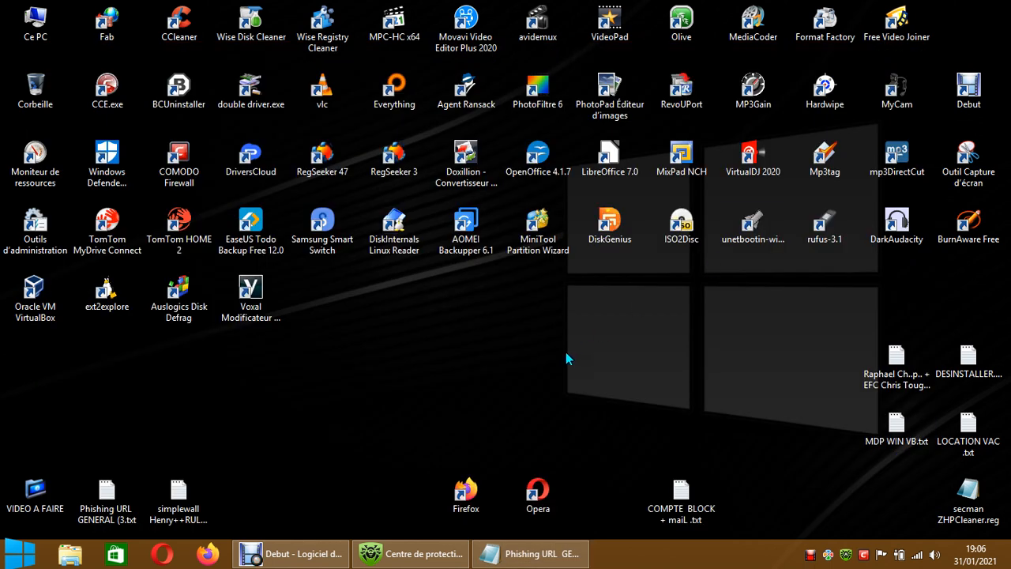
{"action": "left_click", "coordinate": [609, 175]}
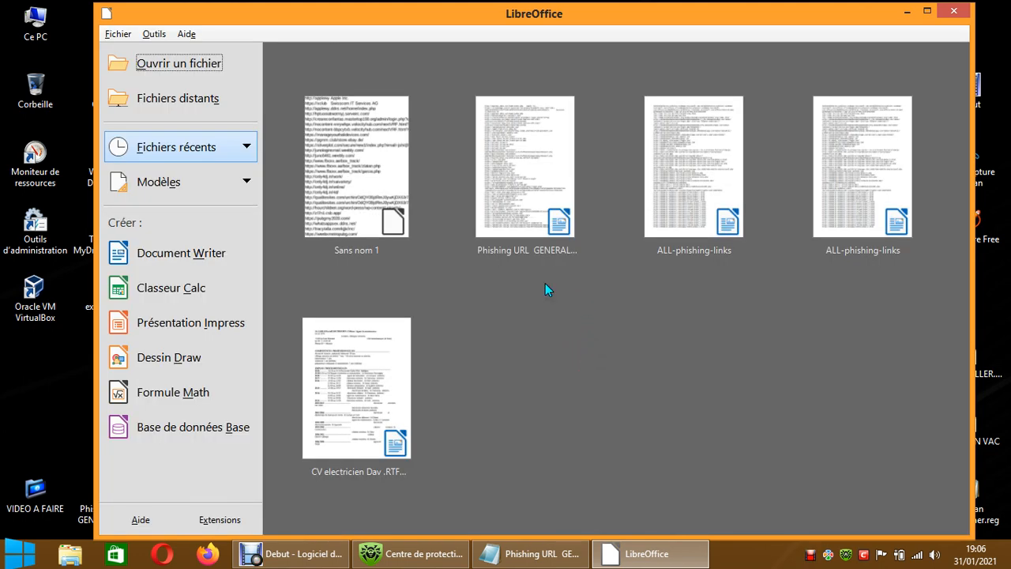
{"action": "left_click", "coordinate": [185, 291]}
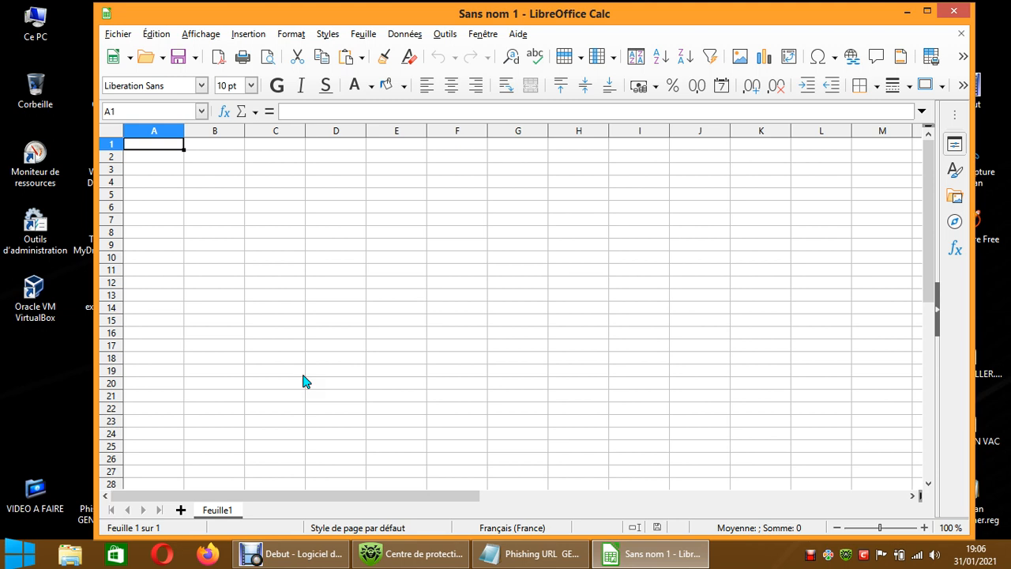
Step: Paste the copied addresses into cell A1, importing them as tab-separated Unicode (UTF-16) text starting from line 1
{"action": "right_click", "coordinate": [165, 149]}
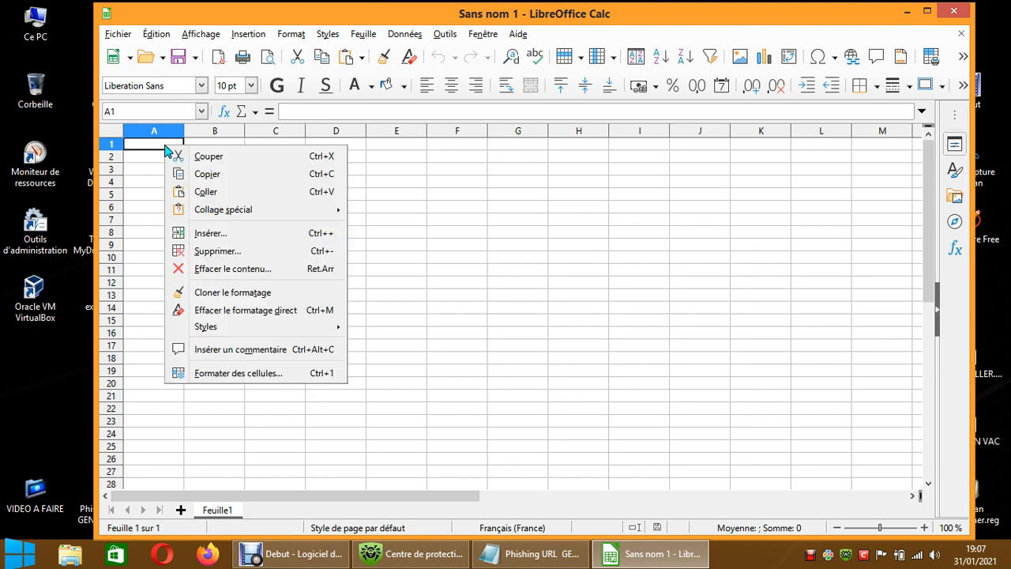
{"action": "left_click", "coordinate": [196, 192]}
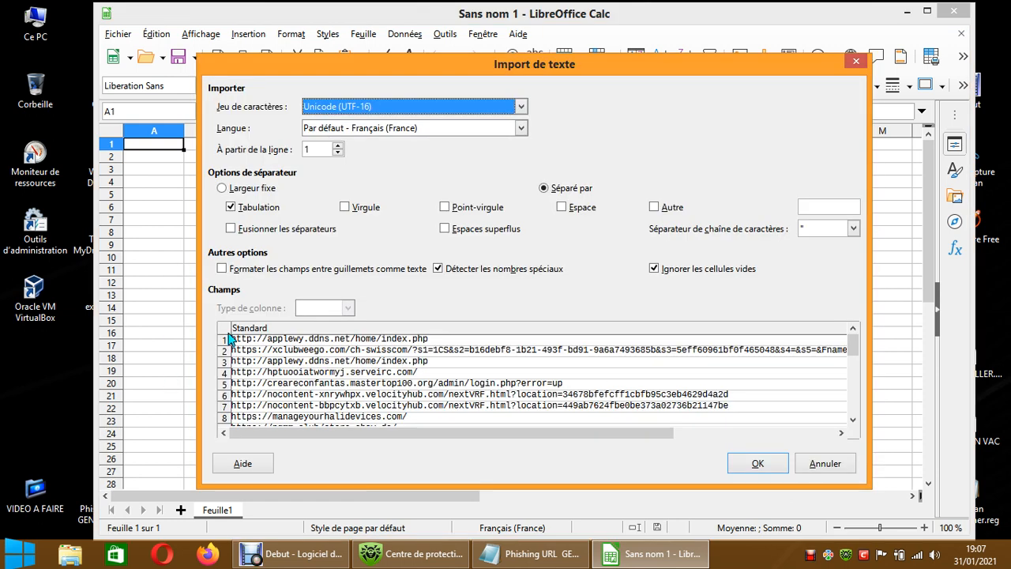
{"action": "left_click_drag", "start_coordinate": [387, 69], "coordinate": [431, 62]}
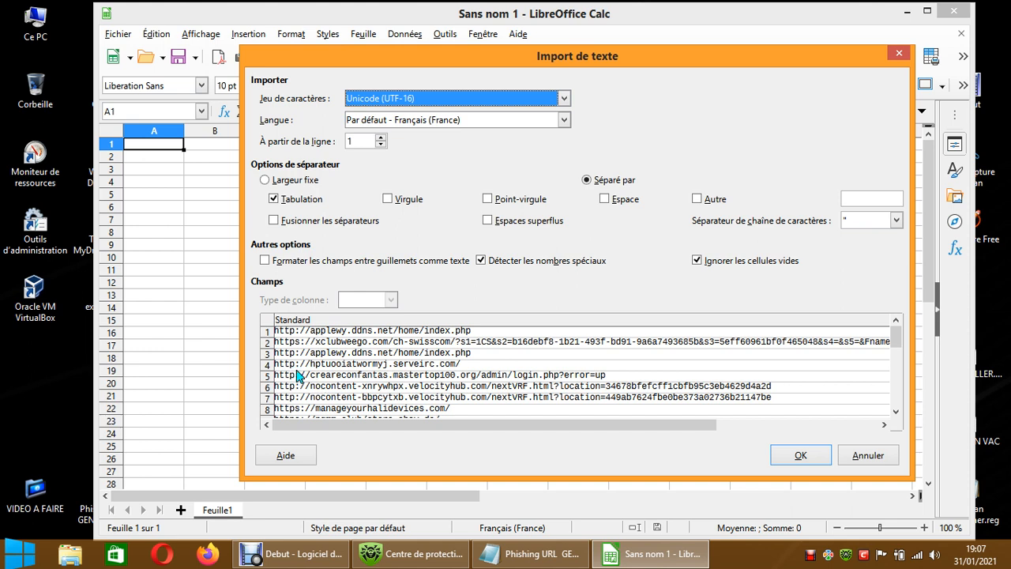
{"action": "left_click_drag", "start_coordinate": [898, 345], "coordinate": [896, 380]}
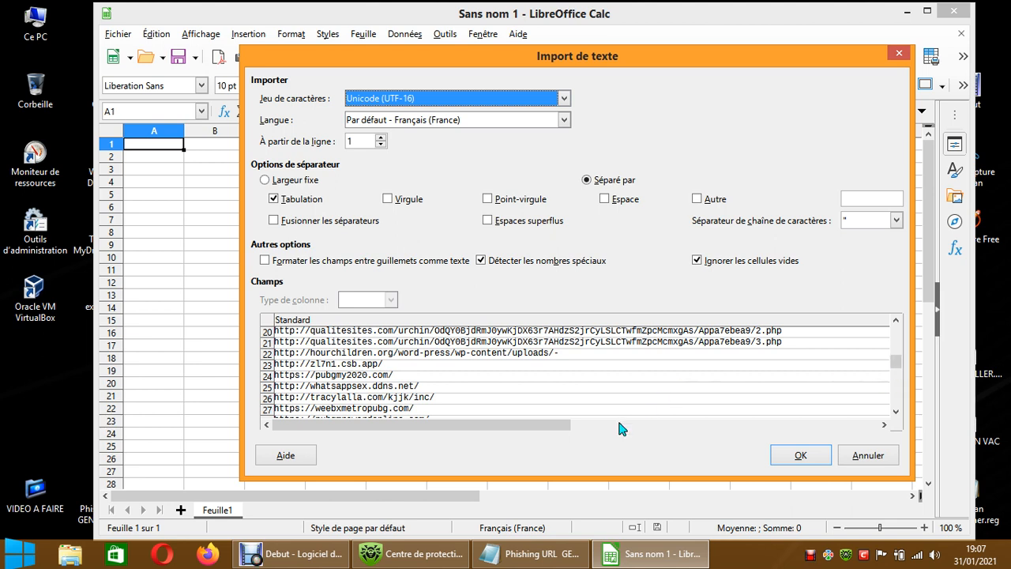
{"action": "left_click", "coordinate": [798, 458]}
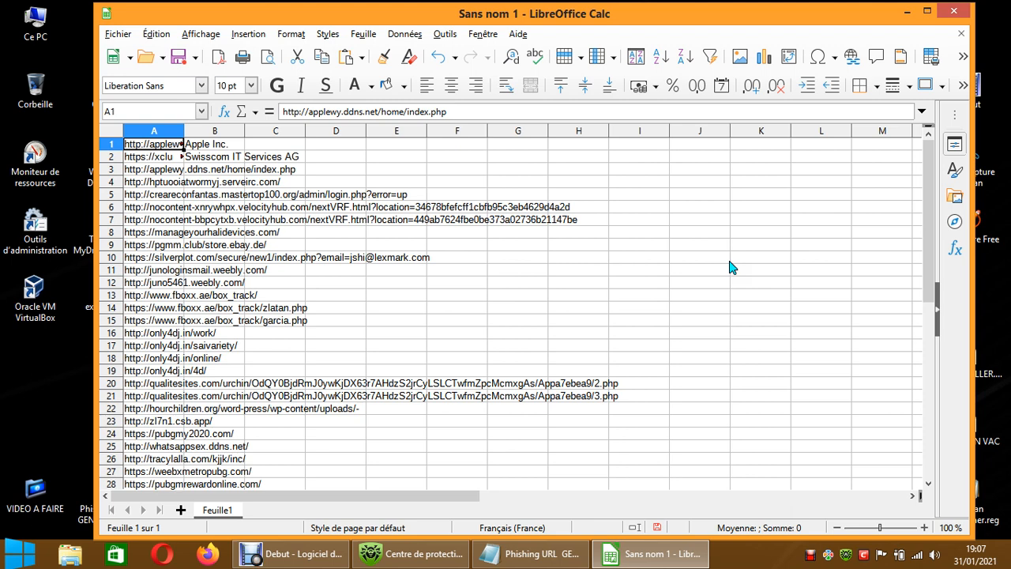
Step: Look over the pasted URL list, and save the spreadsheet to the desktop as Sans nom 1.csv using the Texte CSV type
{"action": "scroll", "coordinate": [731, 267], "scroll_direction": "down", "scroll_amount": 20}
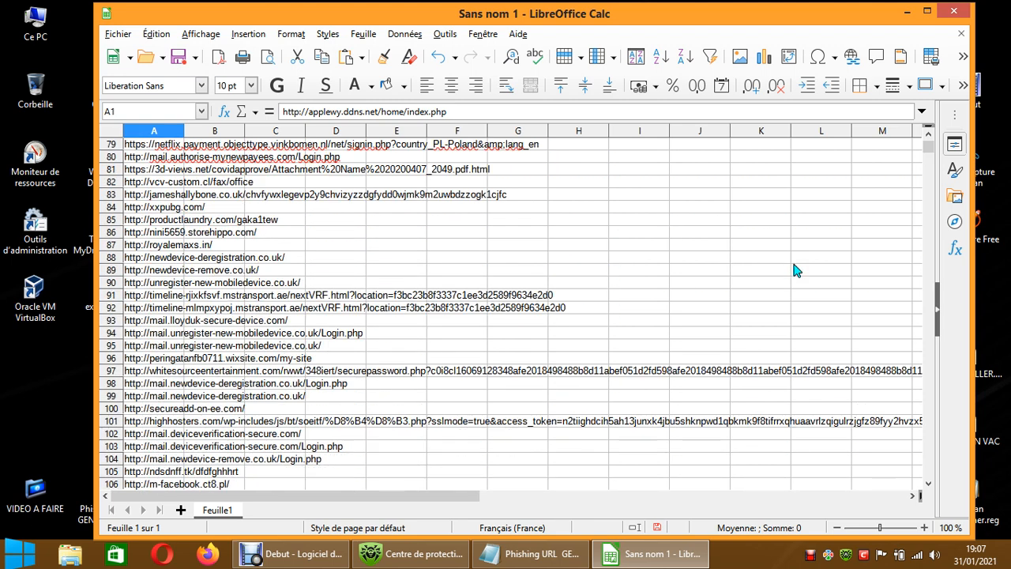
{"action": "mouse_move", "coordinate": [929, 157]}
{"action": "left_mouse_down"}
{"action": "mouse_move", "coordinate": [928, 271]}
{"action": "mouse_move", "coordinate": [928, 142]}
{"action": "left_mouse_up"}
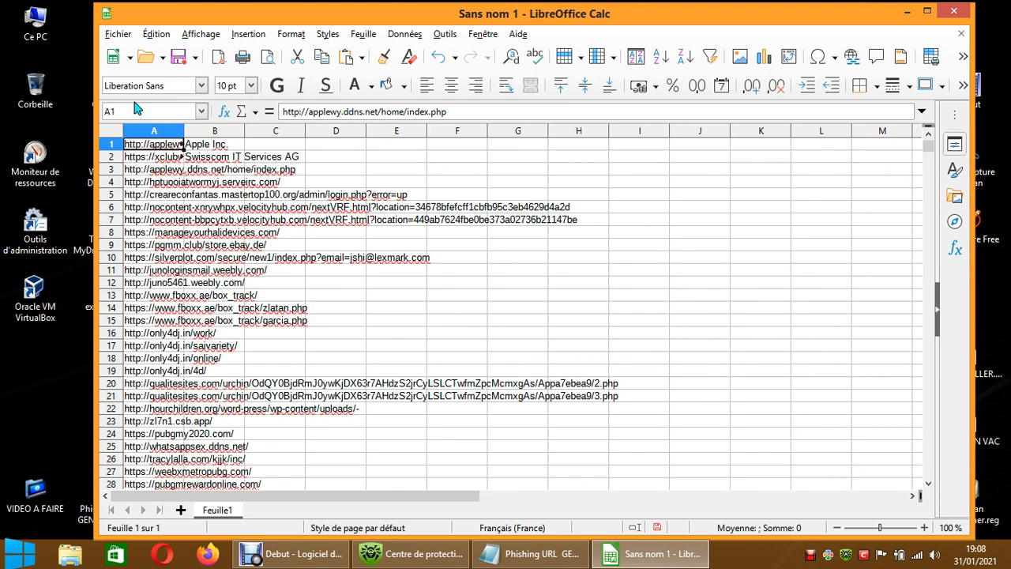
{"action": "left_click", "coordinate": [118, 35]}
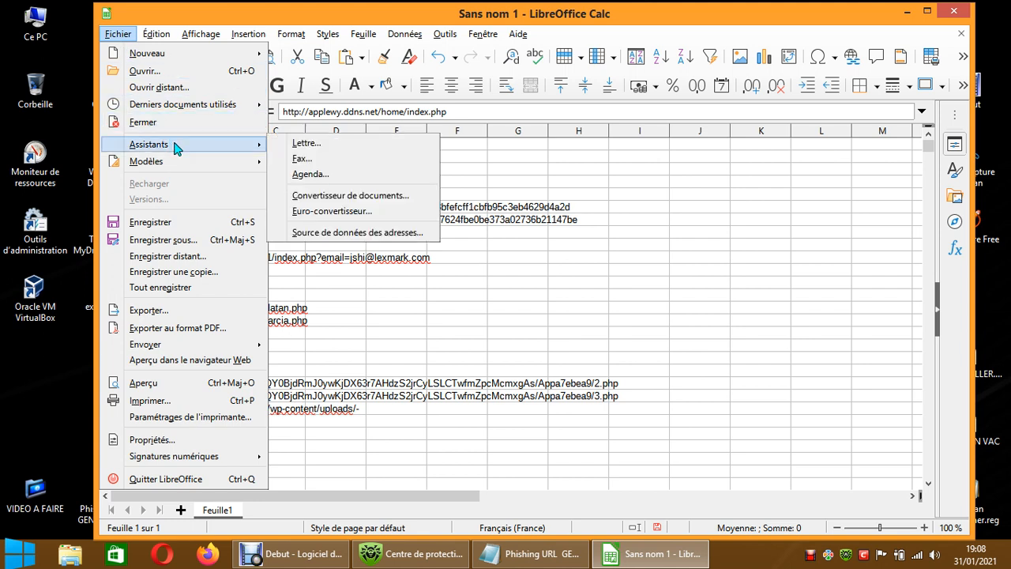
{"action": "left_click", "coordinate": [176, 227]}
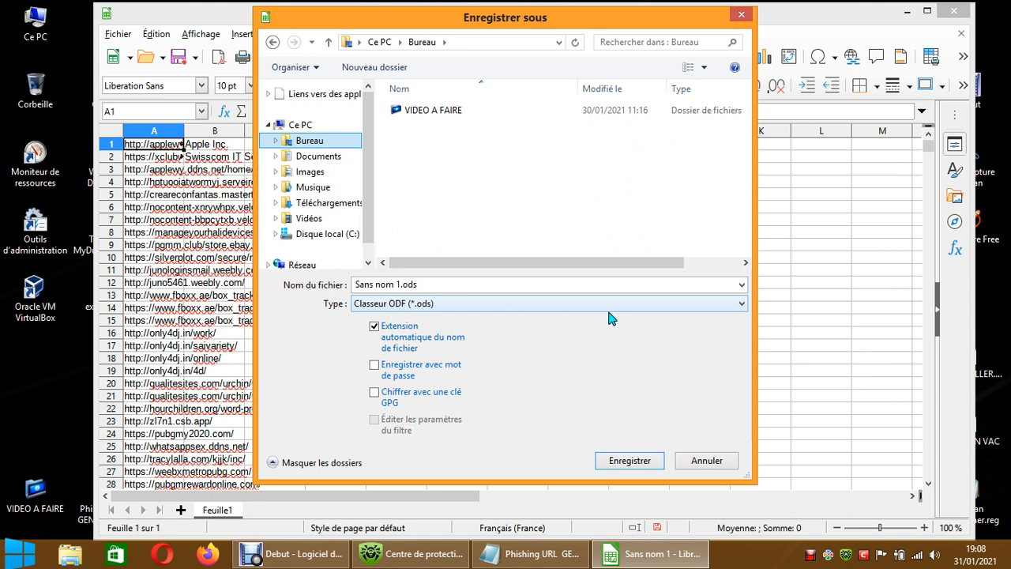
{"action": "left_click", "coordinate": [742, 306]}
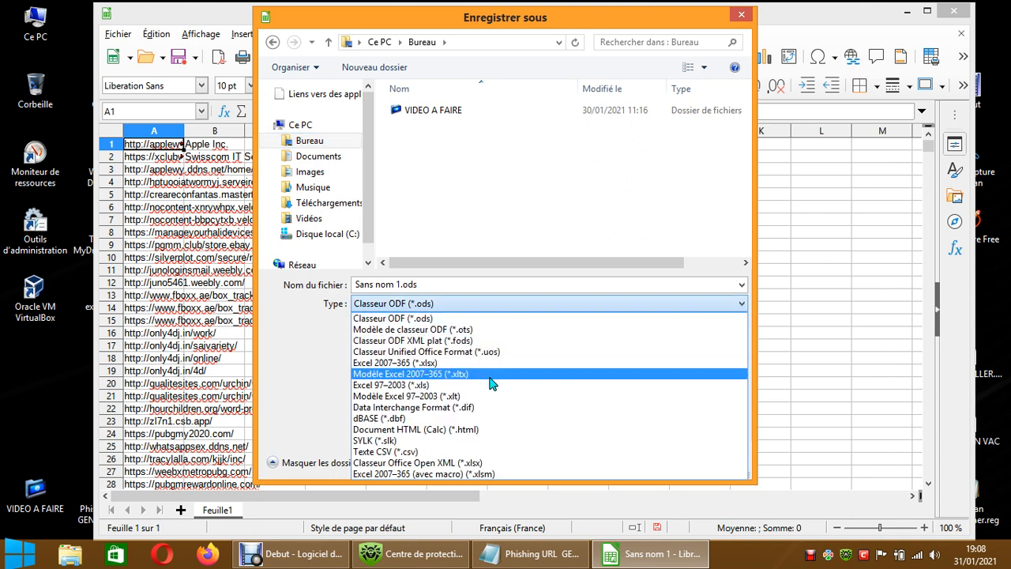
{"action": "left_click", "coordinate": [424, 454]}
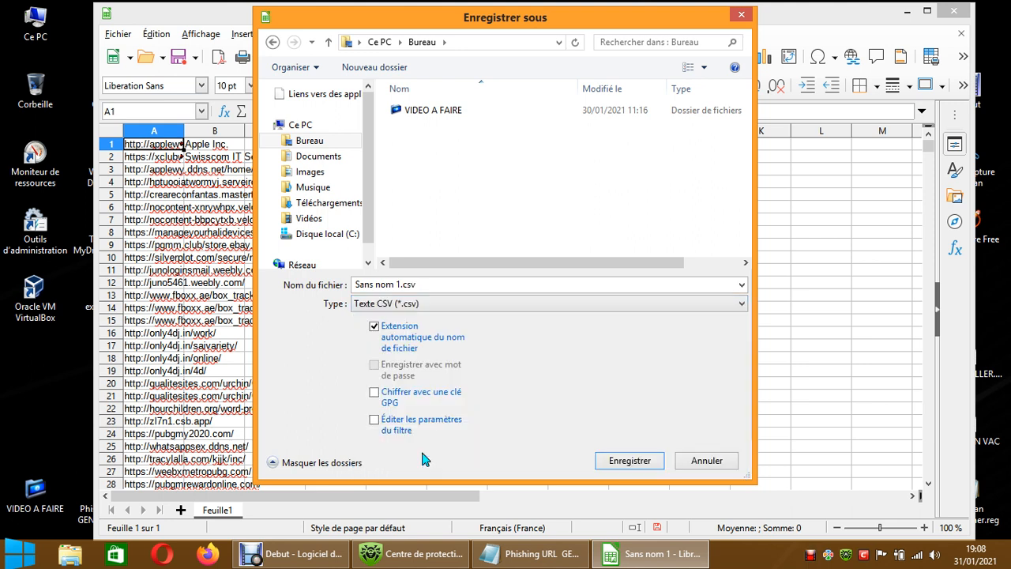
{"action": "left_click", "coordinate": [612, 460]}
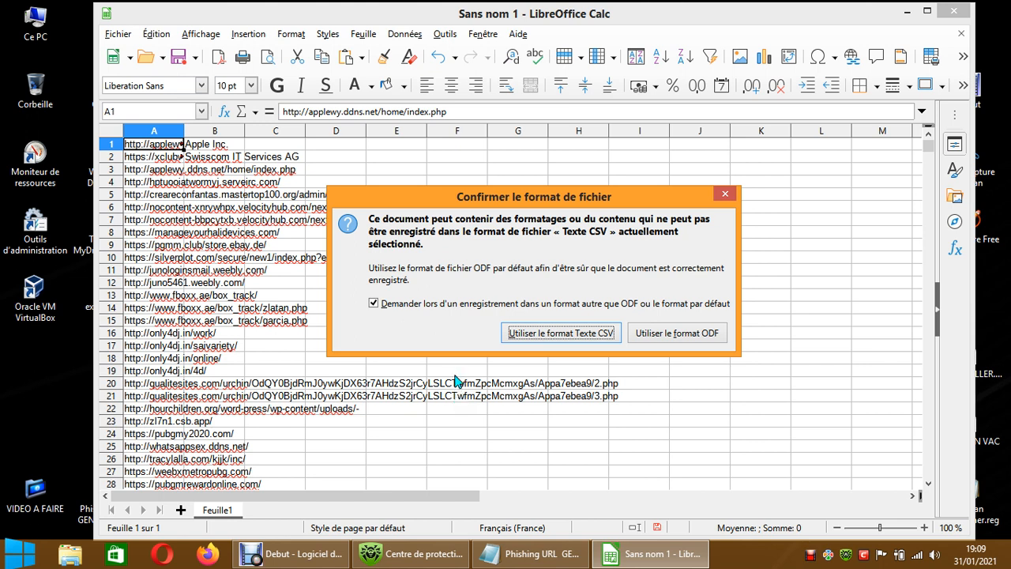
Step: Keep the Texte CSV format, export with Unicode (UTF-16) characters and a comma field separator, and close Calc
{"action": "left_click", "coordinate": [582, 335]}
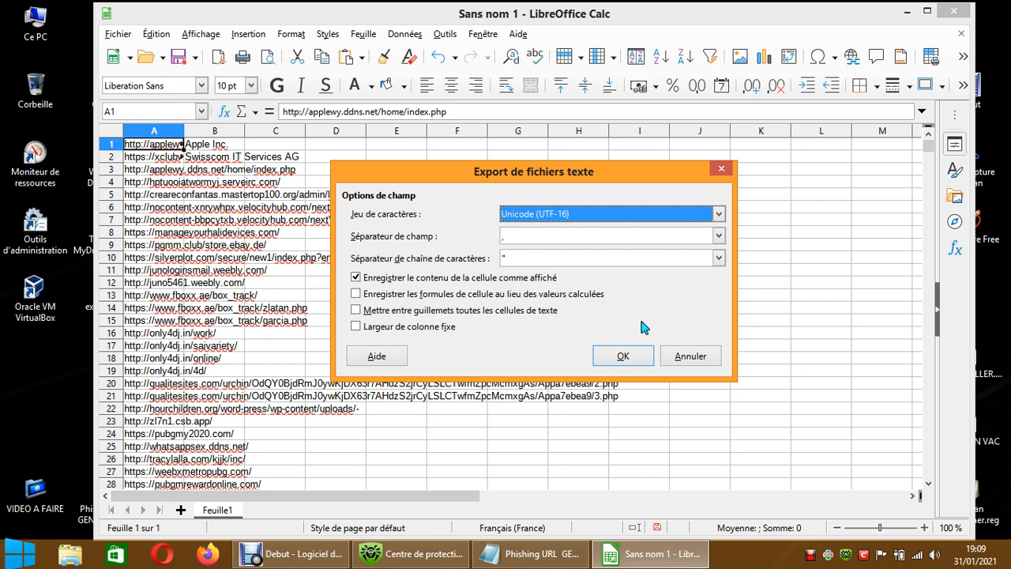
{"action": "left_click", "coordinate": [631, 357]}
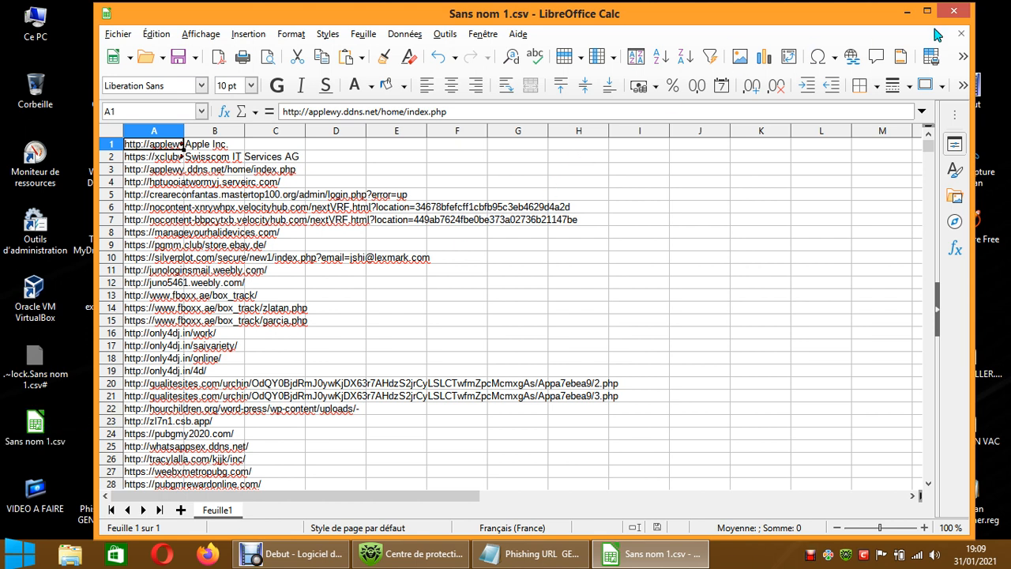
{"action": "left_click", "coordinate": [962, 14]}
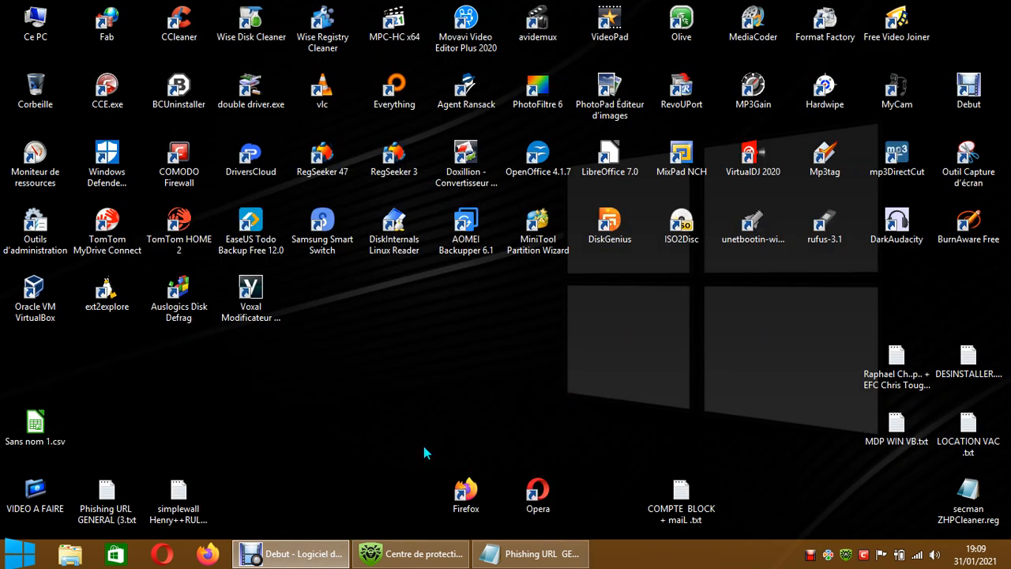
Step: Switch to Dr.Web's protection centre, try to import Sans nom 1.csv from the desktop into the black list, and close the window
{"action": "left_click", "coordinate": [431, 554]}
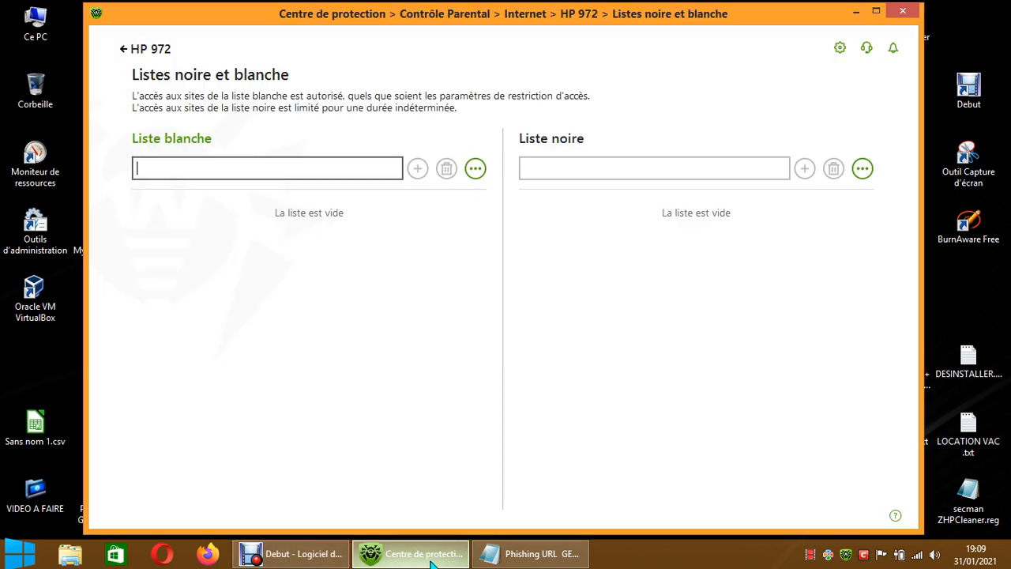
{"action": "left_click", "coordinate": [861, 169]}
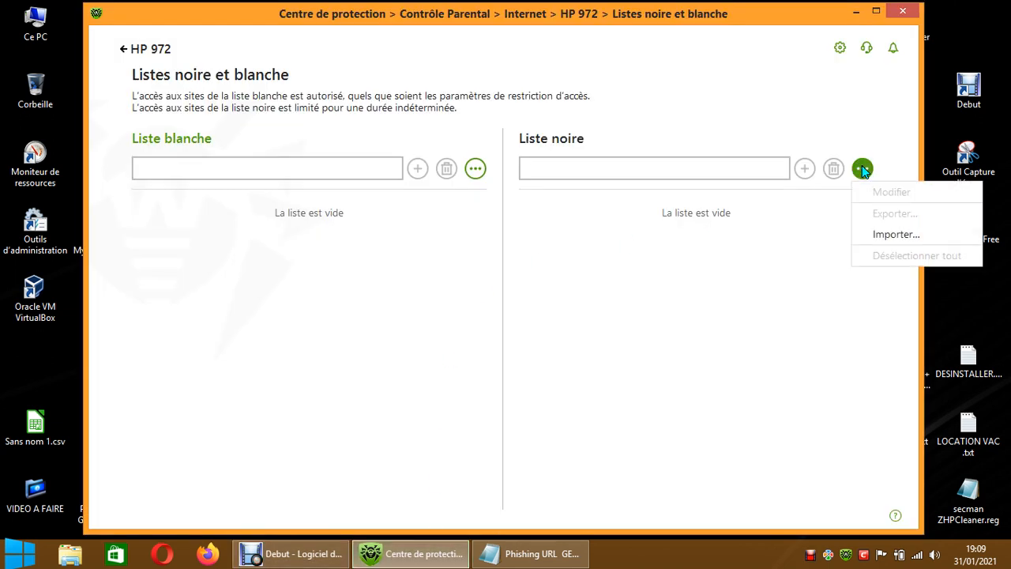
{"action": "left_click", "coordinate": [897, 234]}
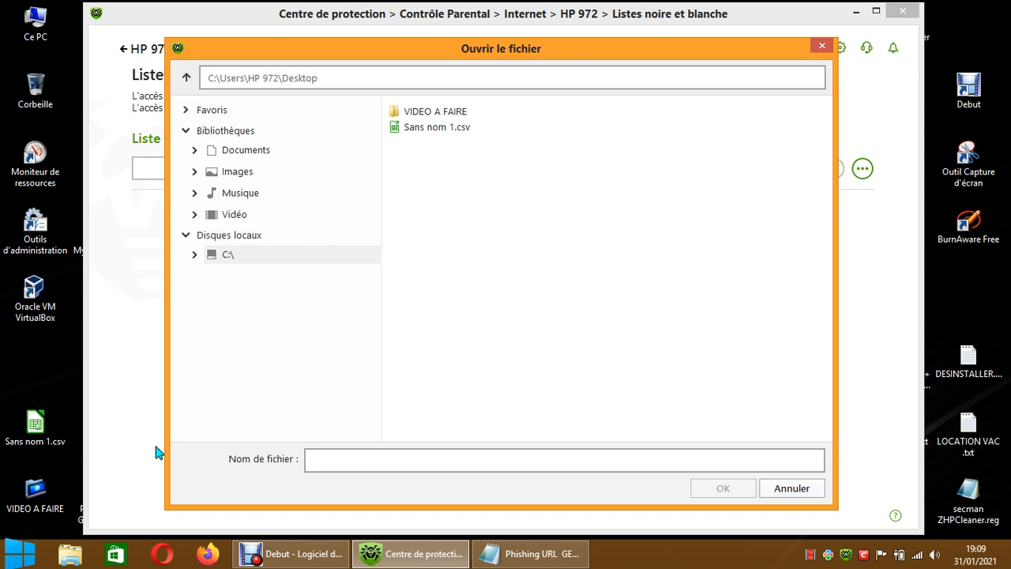
{"action": "left_click", "coordinate": [434, 129]}
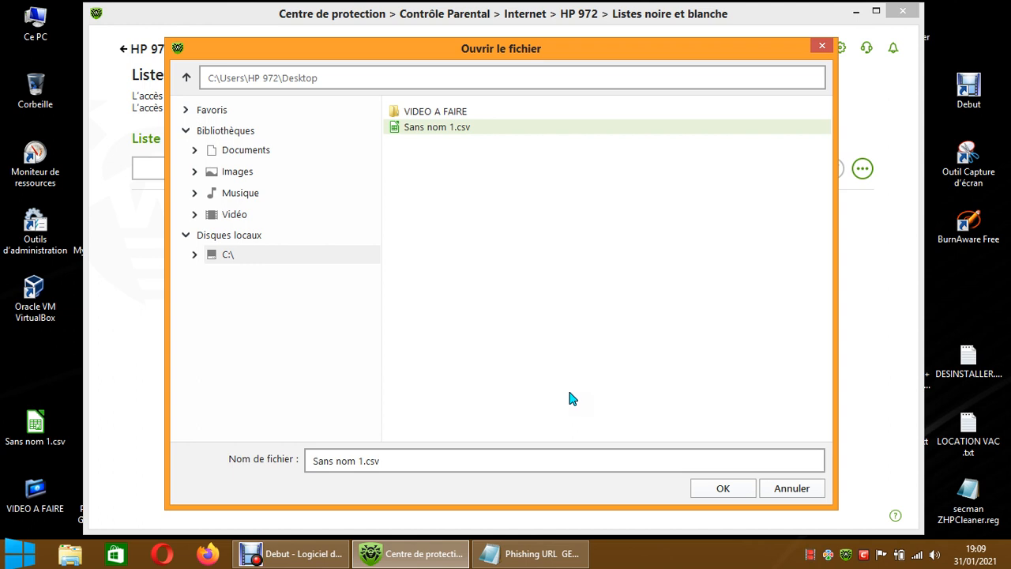
{"action": "left_click", "coordinate": [701, 490]}
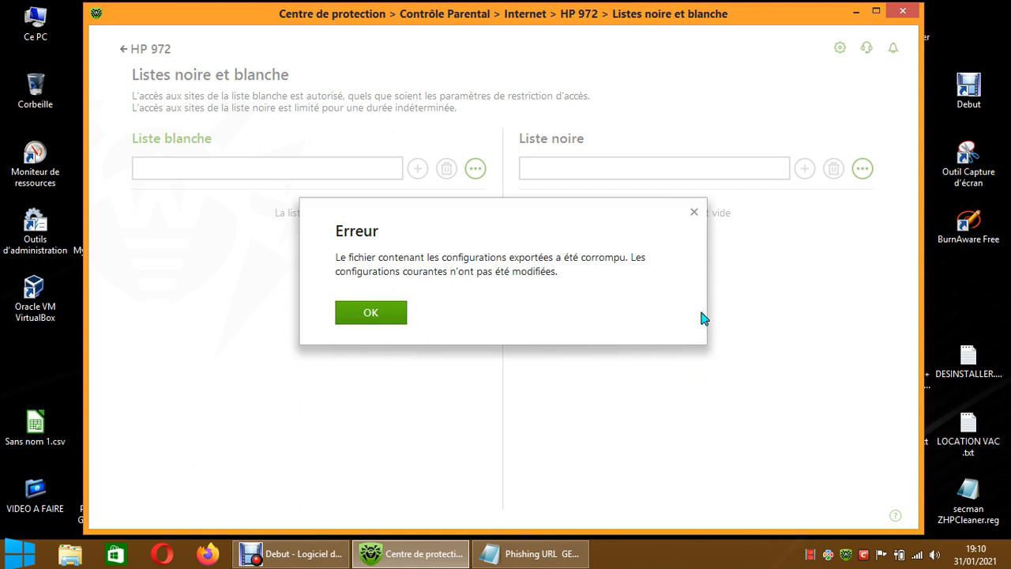
{"action": "left_click", "coordinate": [693, 214]}
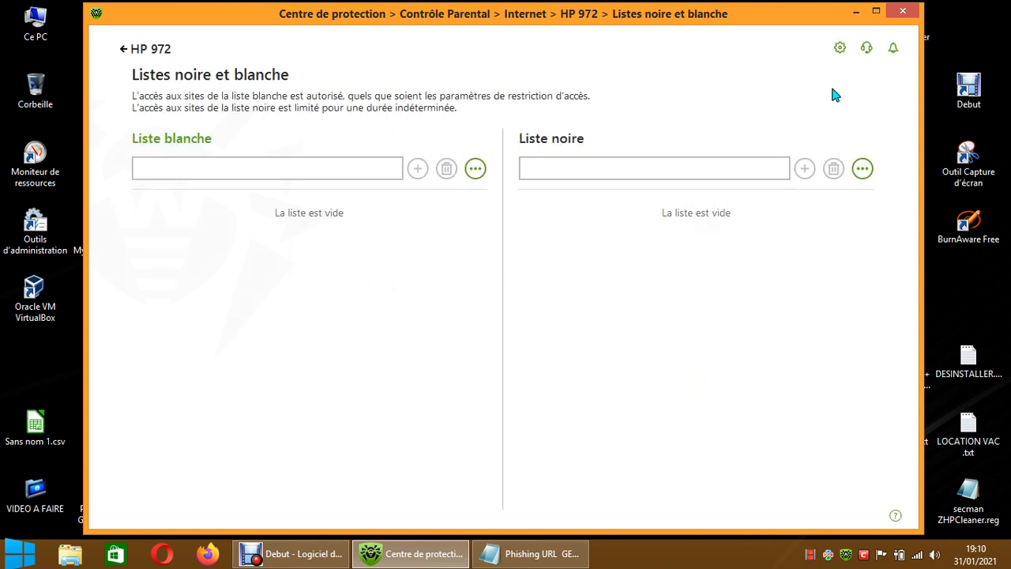
{"action": "left_click", "coordinate": [902, 11]}
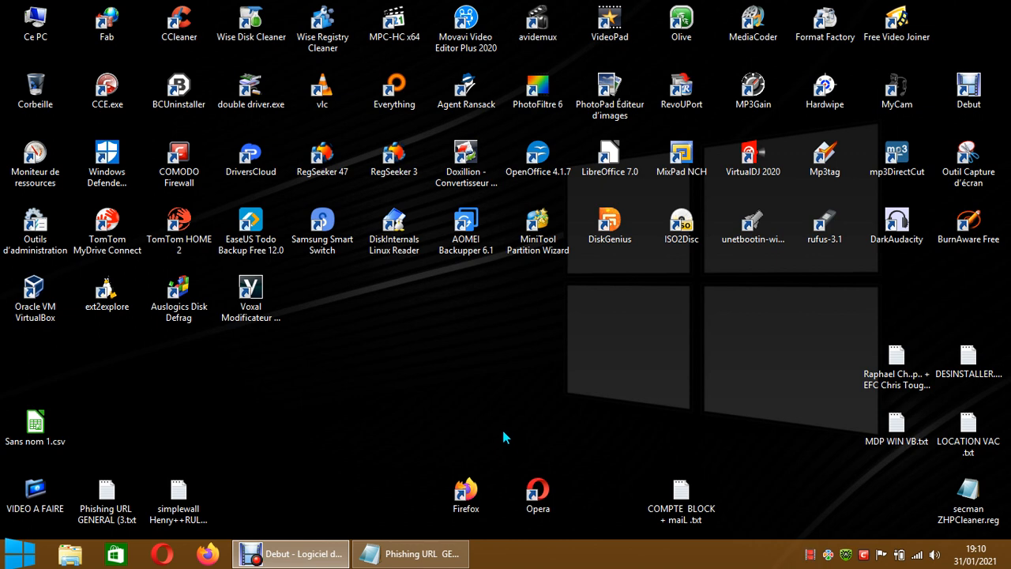
{"action": "left_click", "coordinate": [291, 553]}
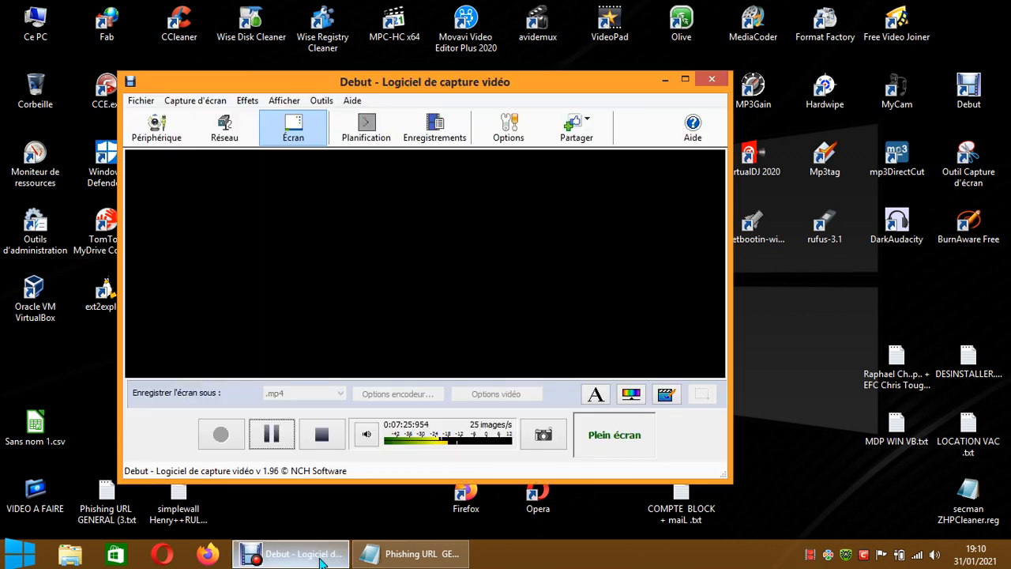